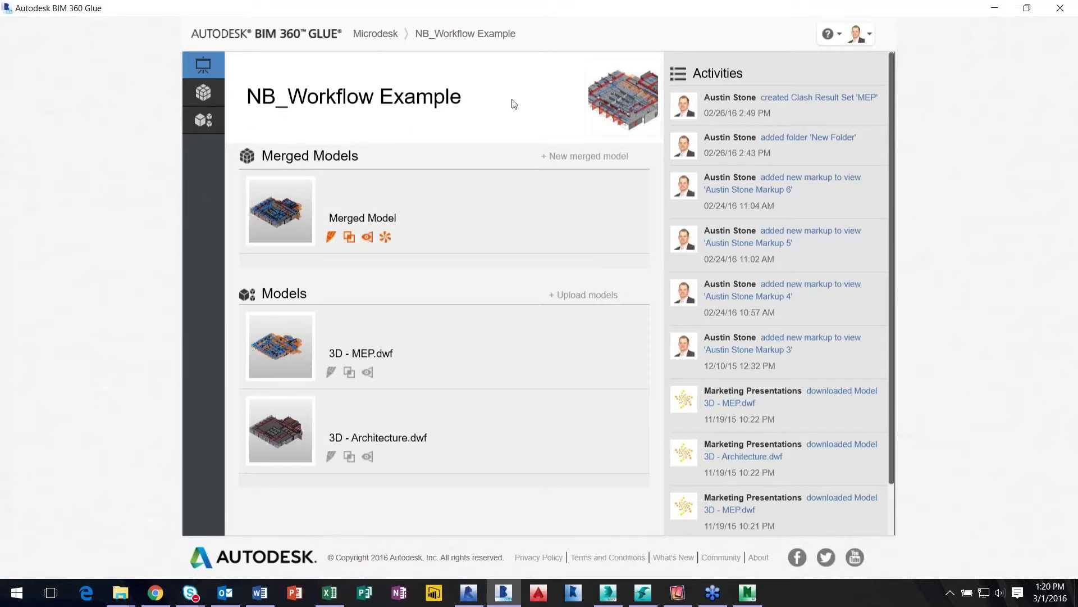
- Scroll through the project's Activities history, then switch to the Revit architecture model
mouse_move(380, 281)
mouse_move(278, 359)
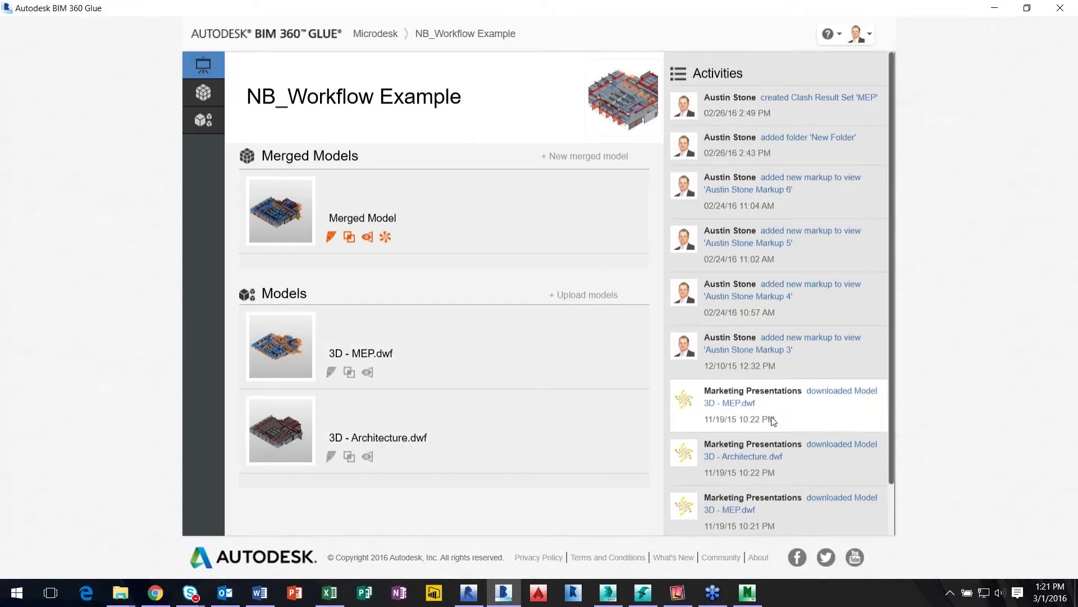
scroll(774, 421, down, 1)
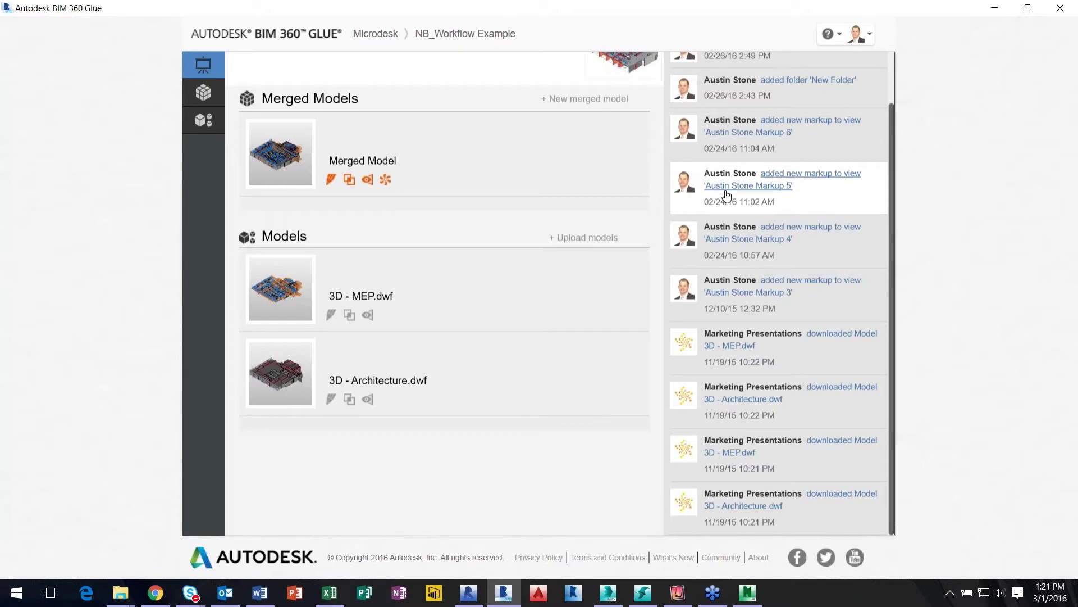
scroll(742, 240, up, 2)
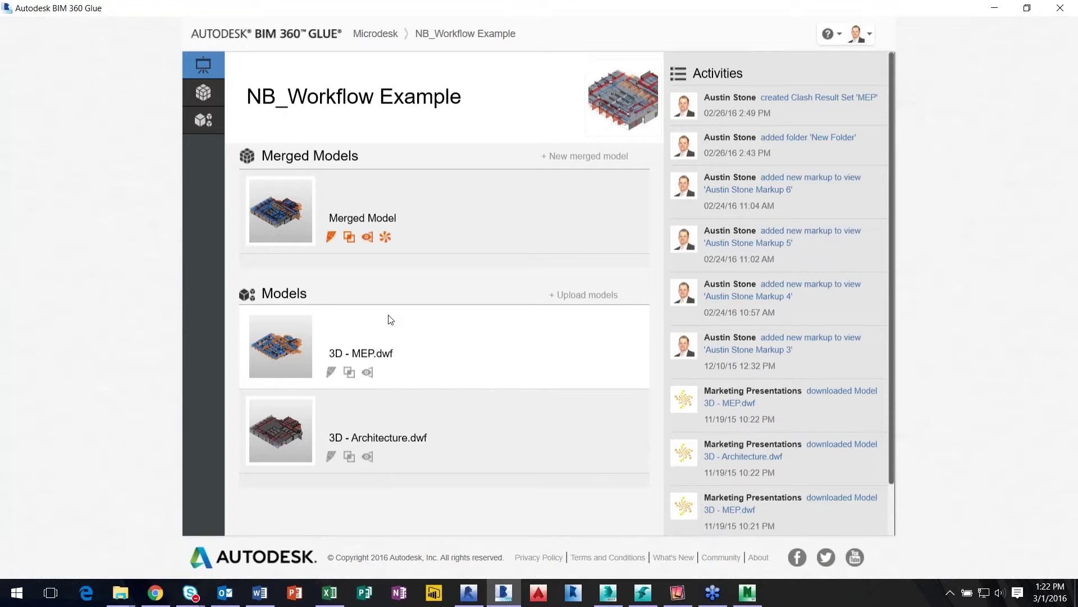
click(469, 593)
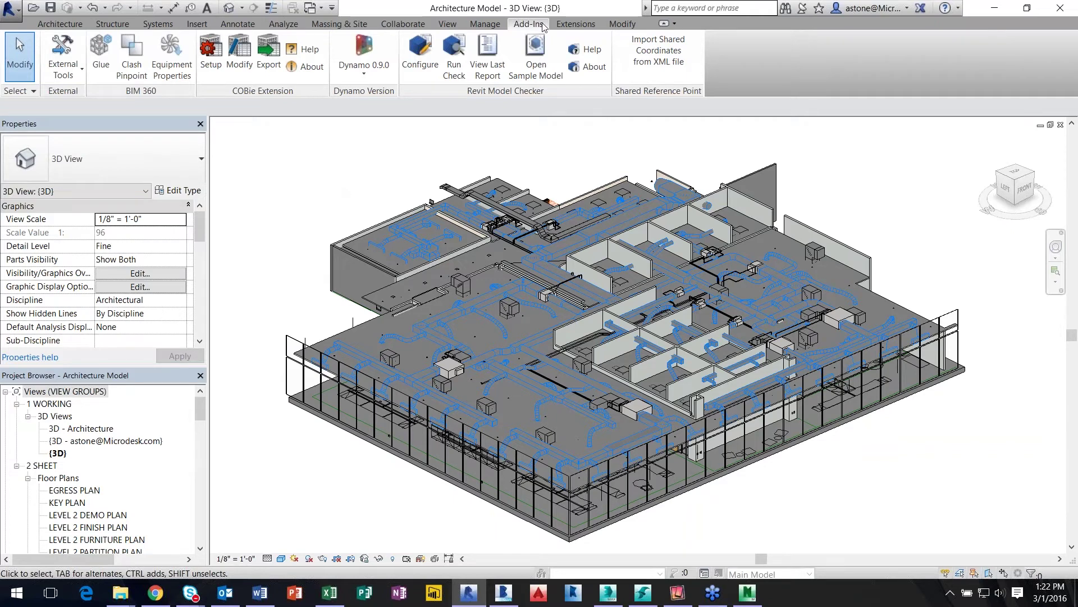
- Start publishing to Glue with Microdesk as host, cancel project selection, and minimize Revit
click(100, 53)
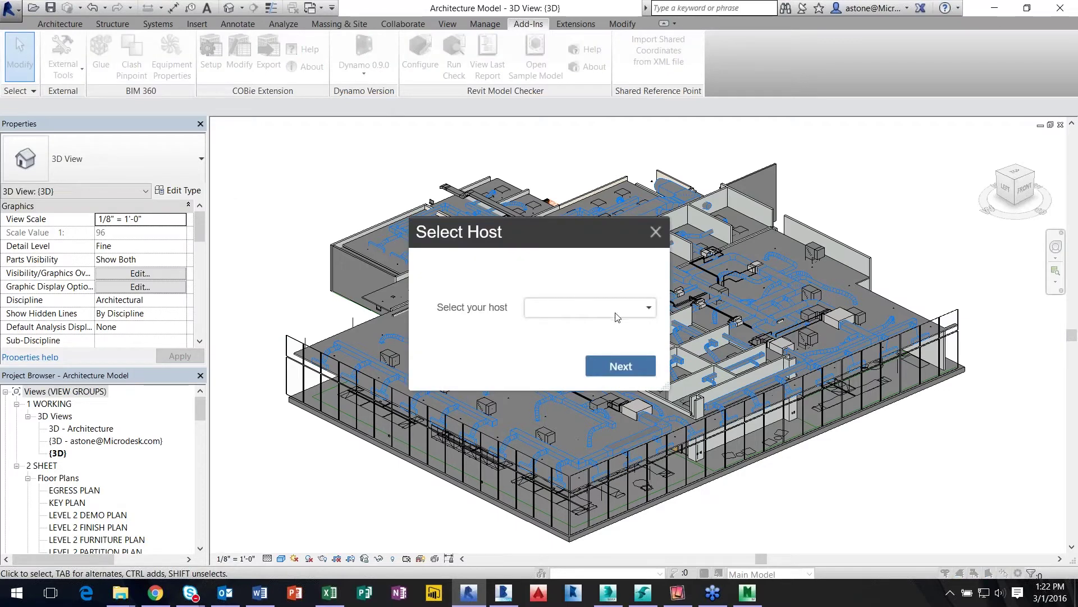
click(649, 310)
click(602, 338)
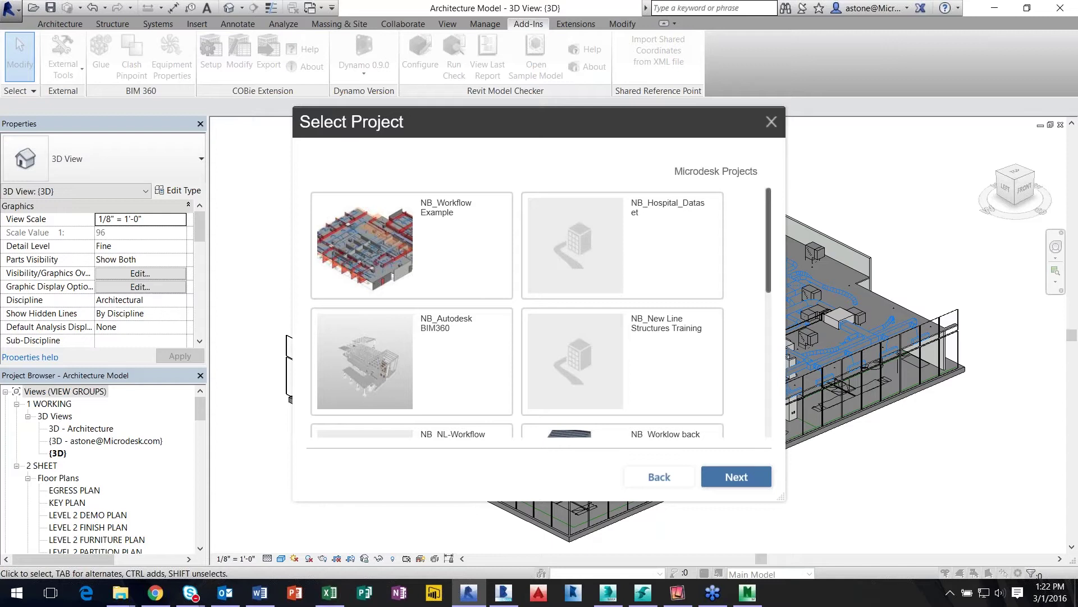
click(771, 121)
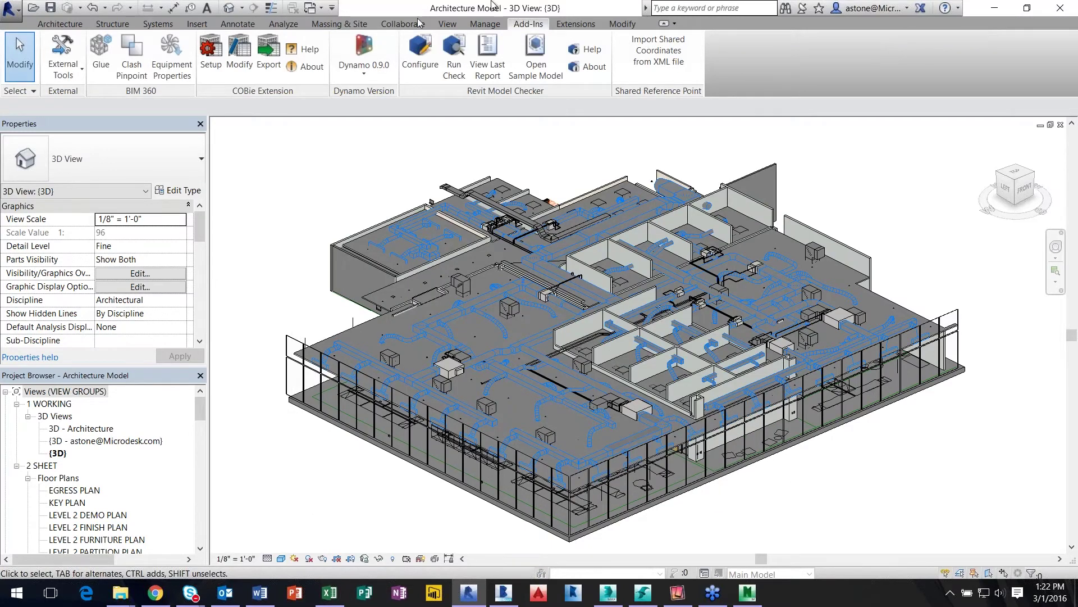
drag(497, 7, 287, 75)
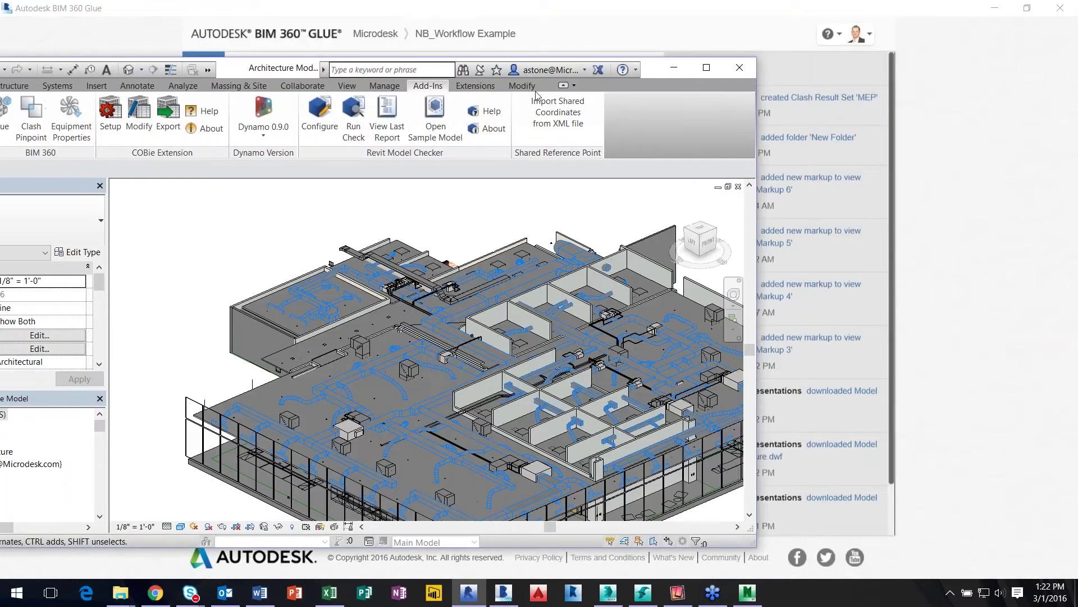
click(674, 67)
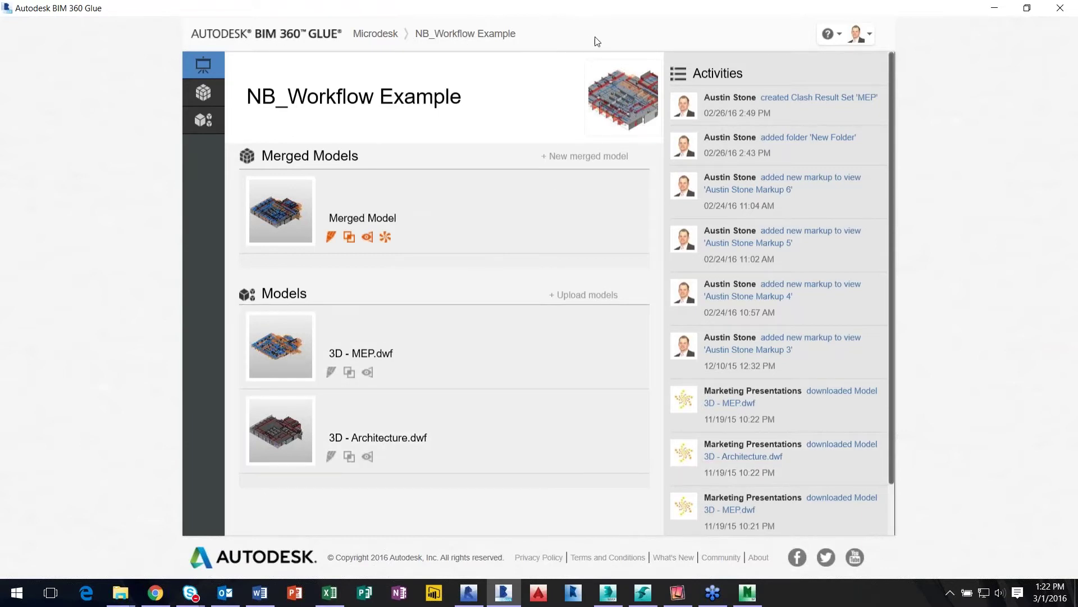
- Open the NB_Workflow Example Merged Model and orbit and zoom around the combined building
click(286, 206)
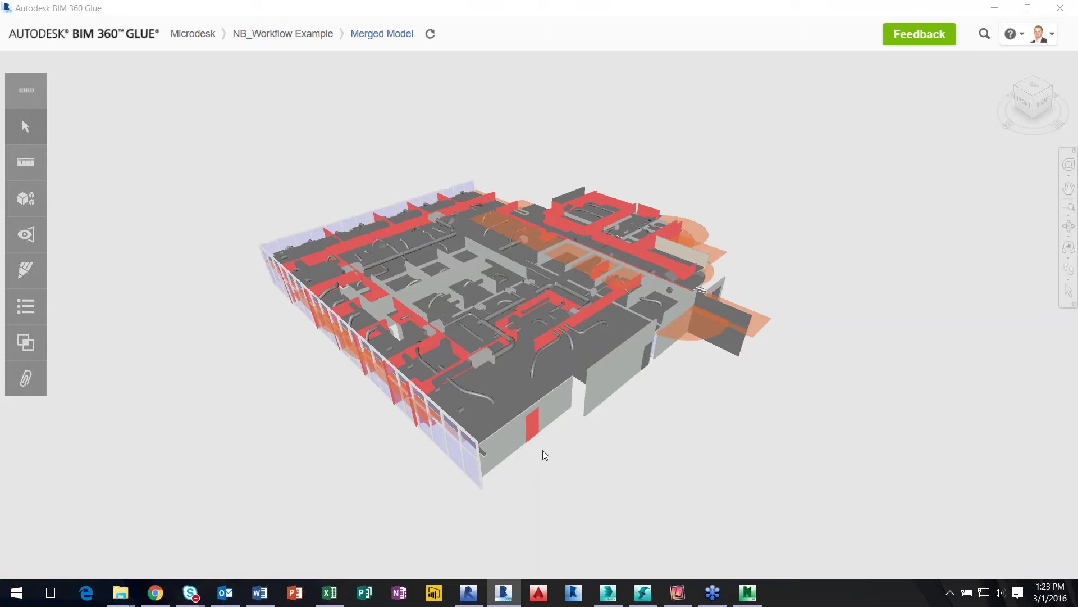
drag(585, 492, 638, 484)
scroll(435, 368, up, 5)
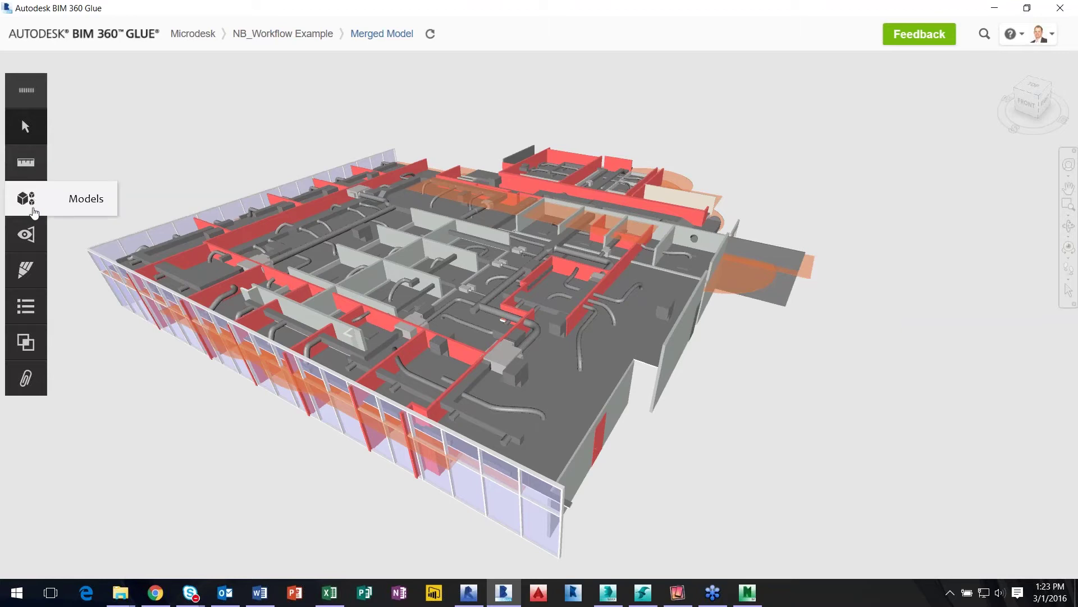
click(32, 209)
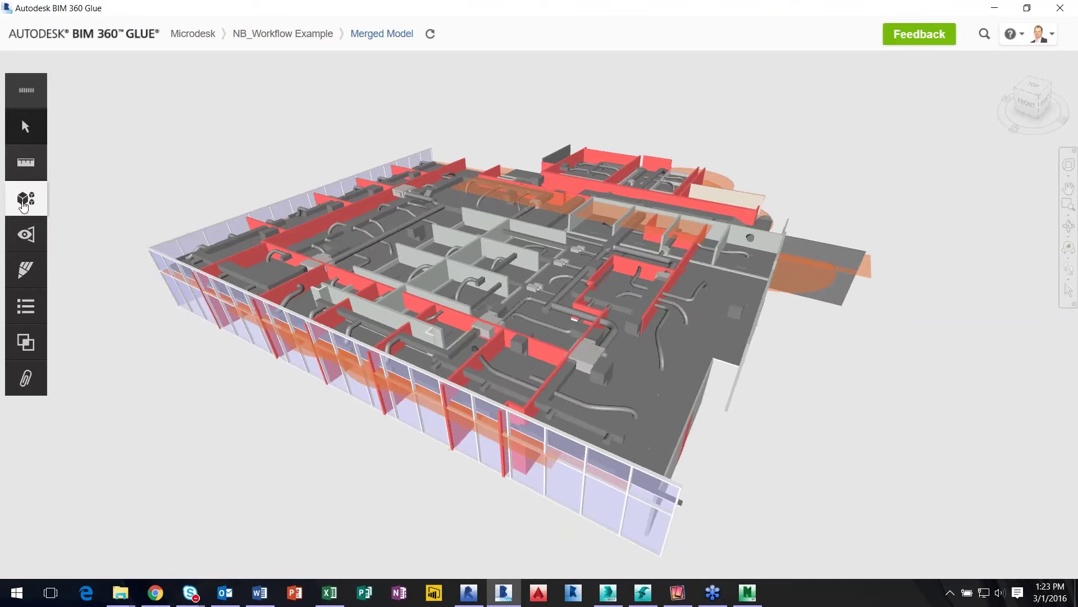
- In the Models list, hide and re-show the Architecture model and the MEP ducts
click(22, 202)
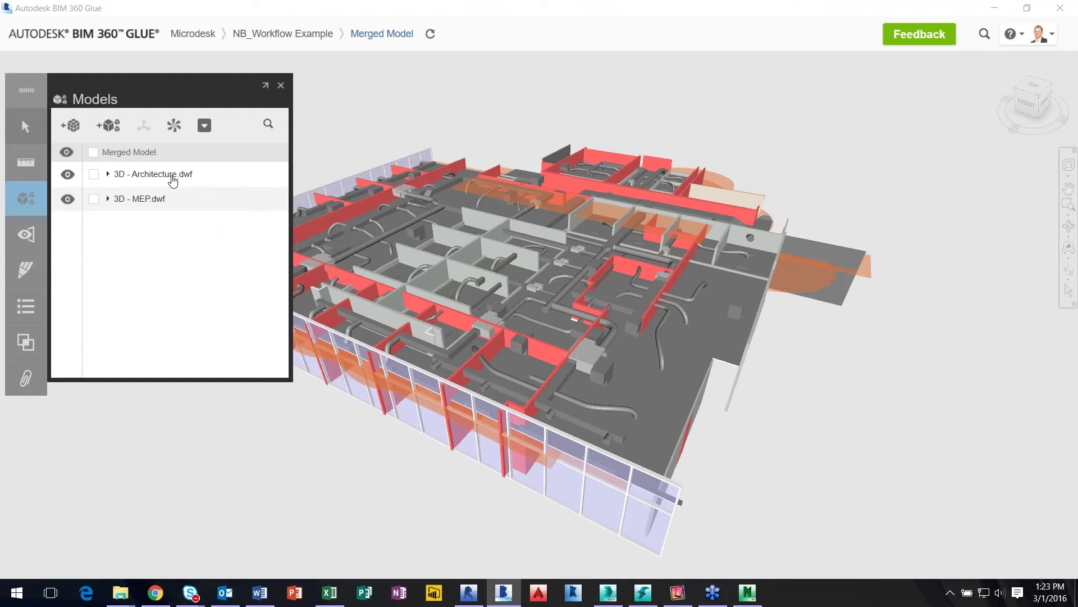
mouse_move(151, 179)
mouse_move(173, 206)
click(68, 175)
click(68, 175)
click(66, 200)
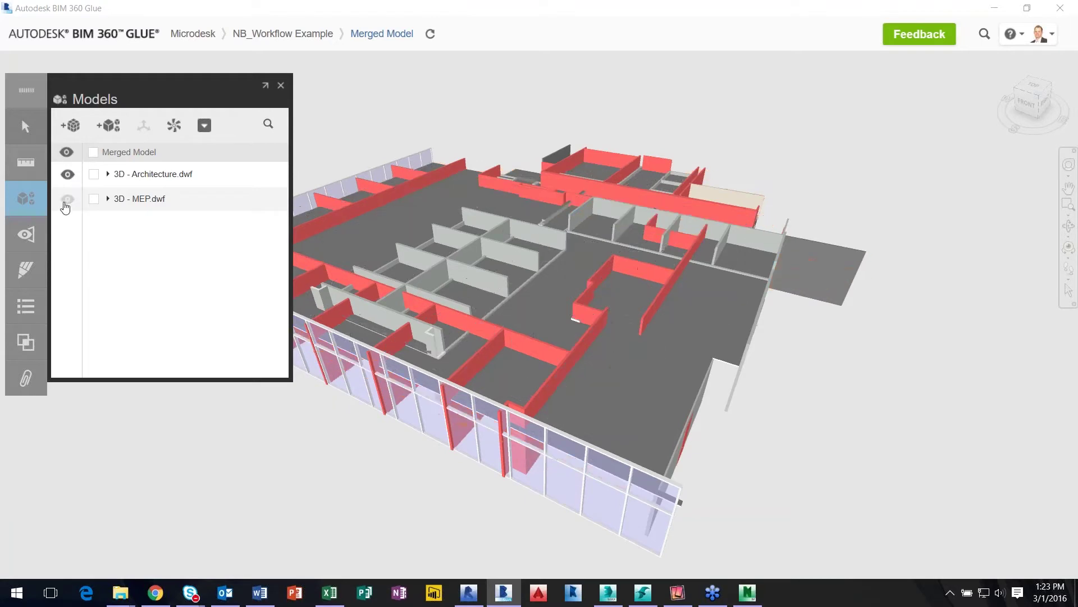
click(66, 201)
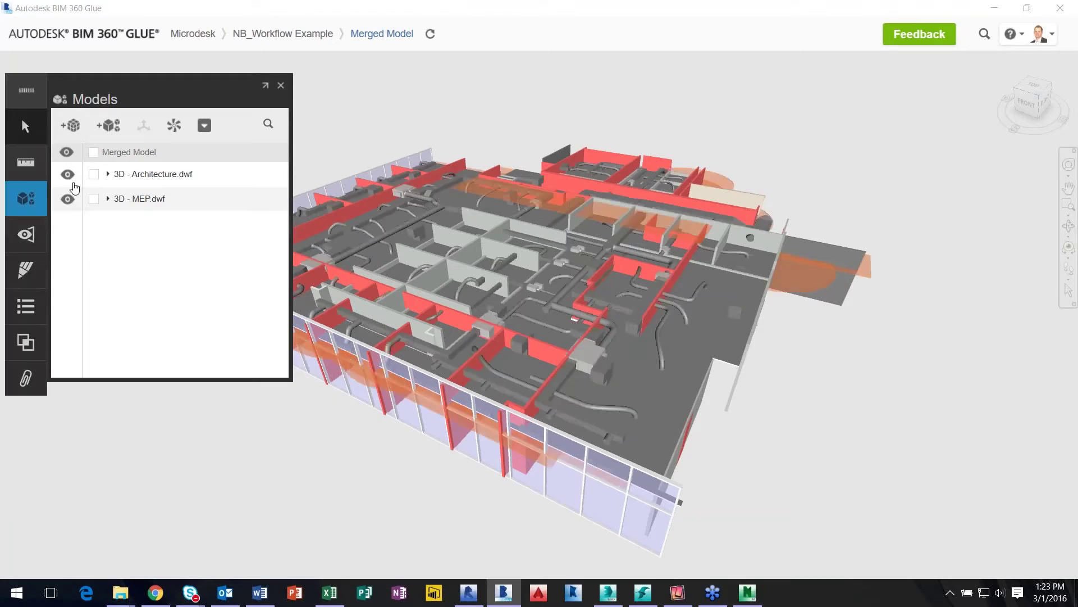
- Toggle the architecture Segment's Doors and Curtain Panels off and back on, then clear the selection
click(108, 175)
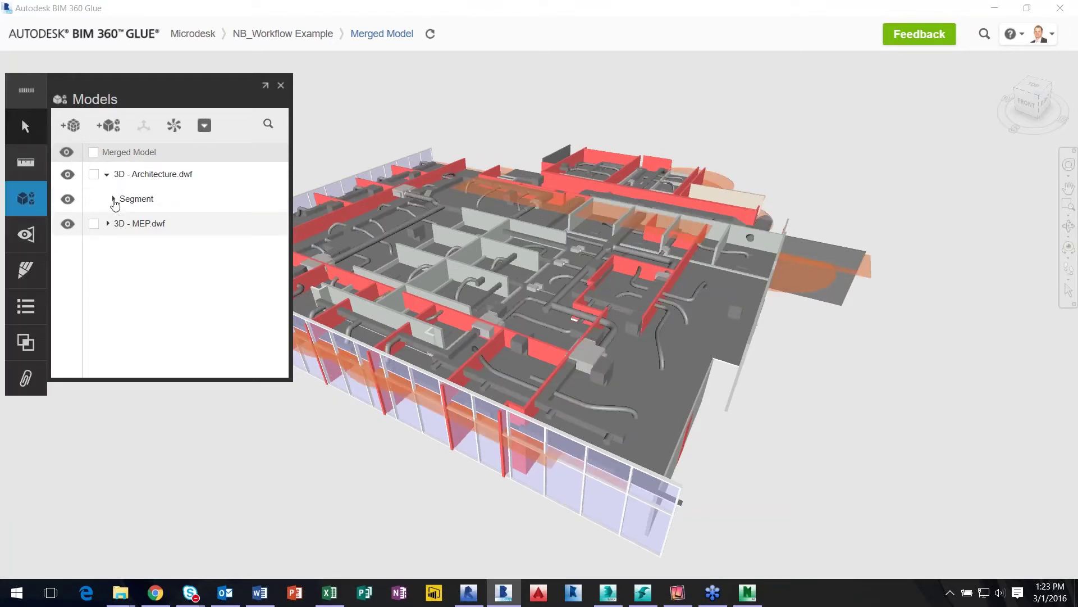
click(112, 200)
scroll(219, 330, down, 1)
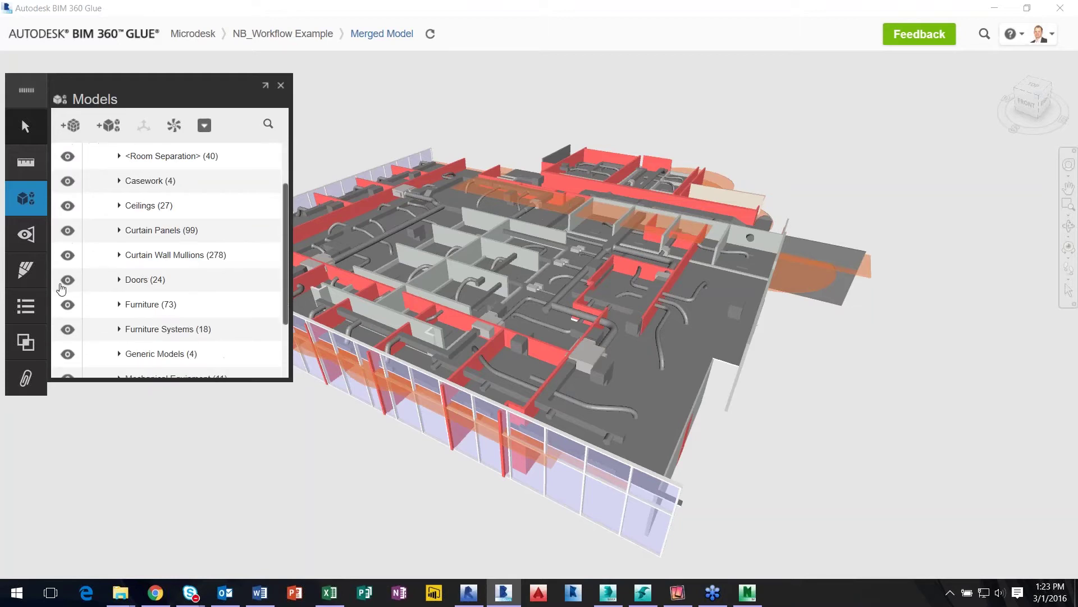
click(67, 281)
click(70, 283)
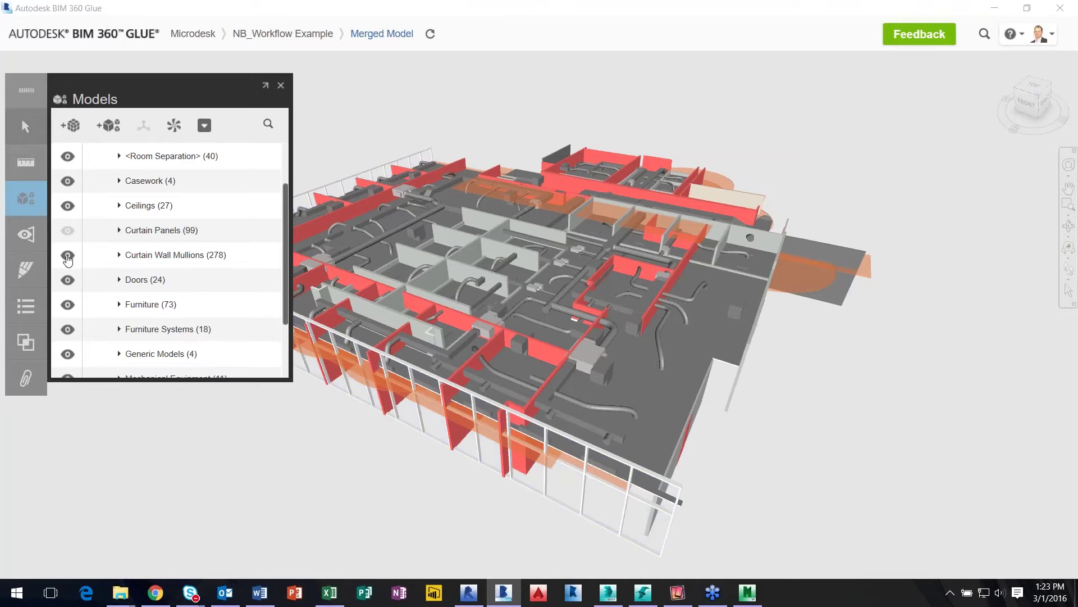
click(67, 230)
click(66, 231)
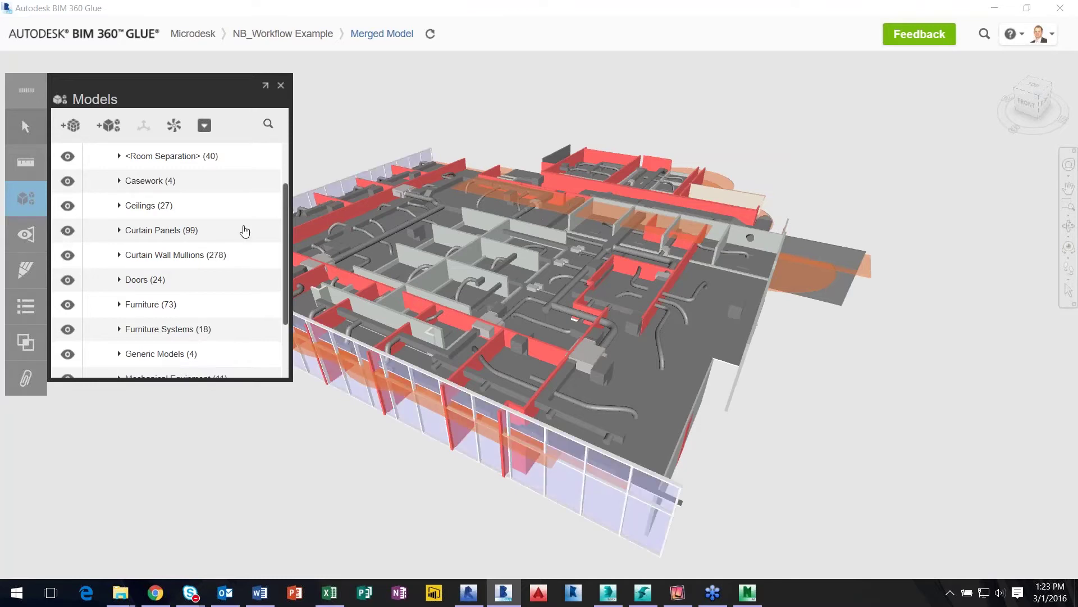
scroll(284, 223, up, 3)
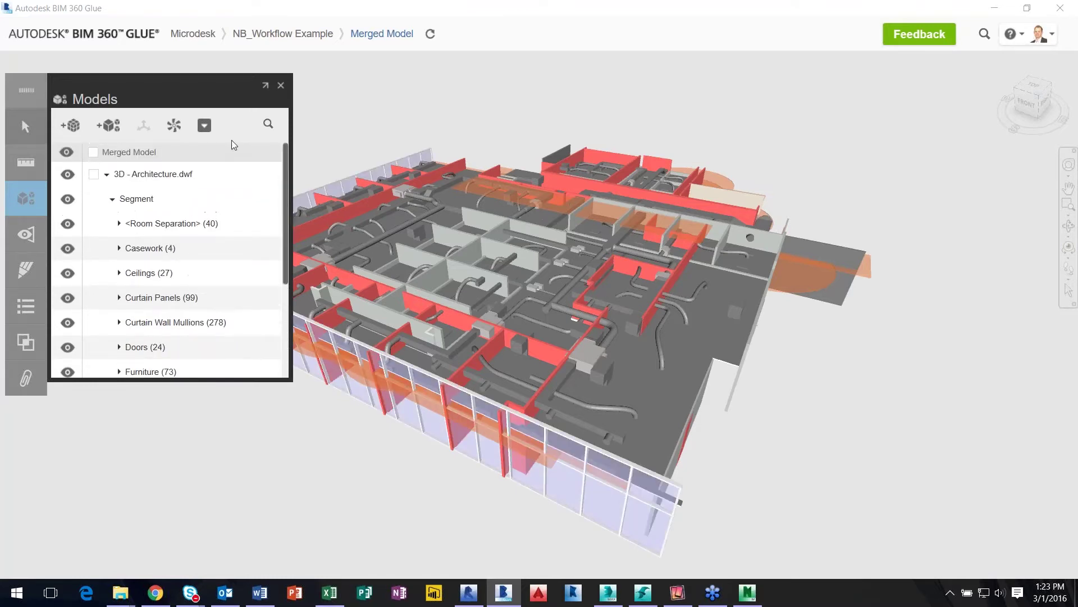
click(113, 199)
click(143, 199)
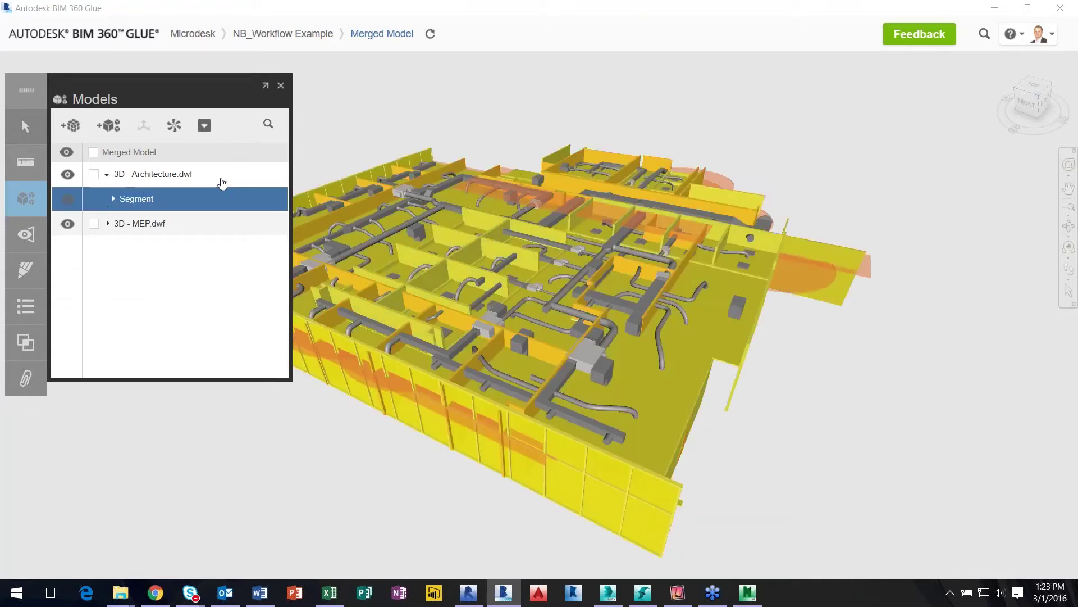
click(460, 109)
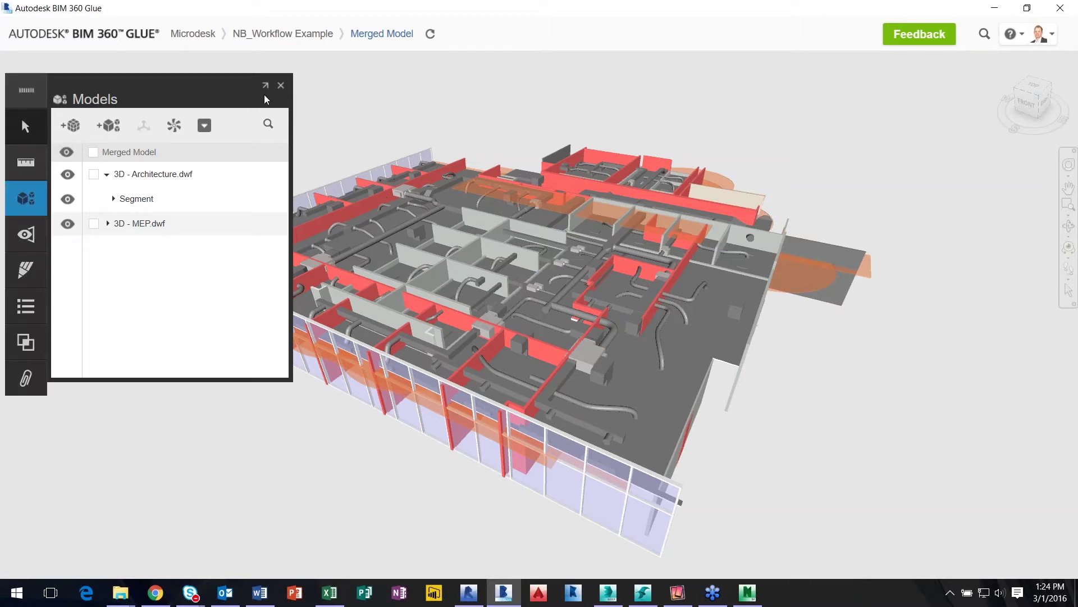
- Close the Models list, pan the building left, and switch to the mirrored iPad
click(281, 85)
middle_drag(677, 329, 651, 332)
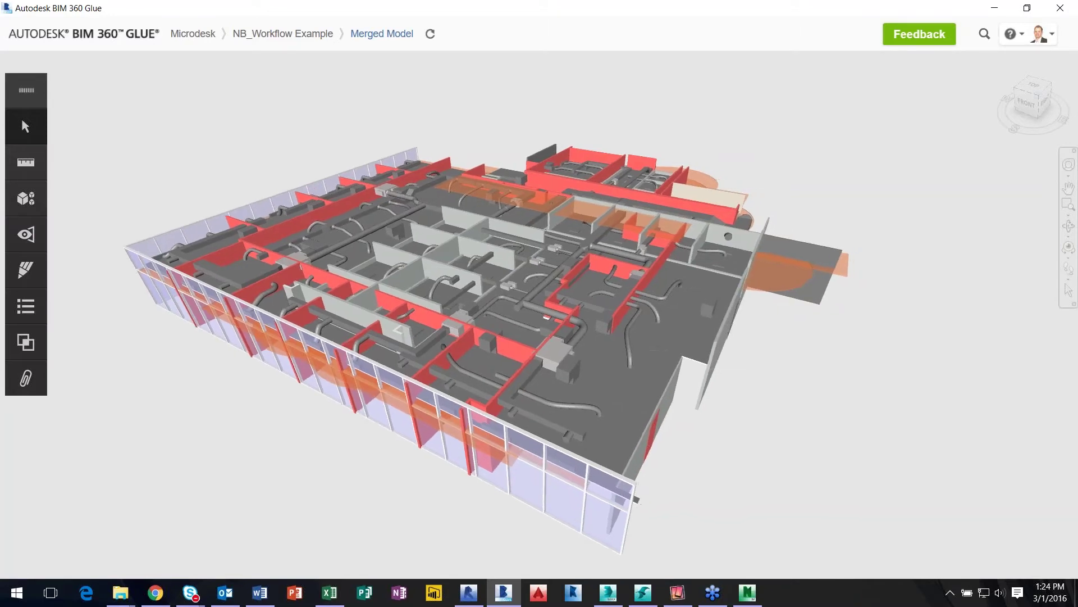
middle_drag(728, 326, 722, 318)
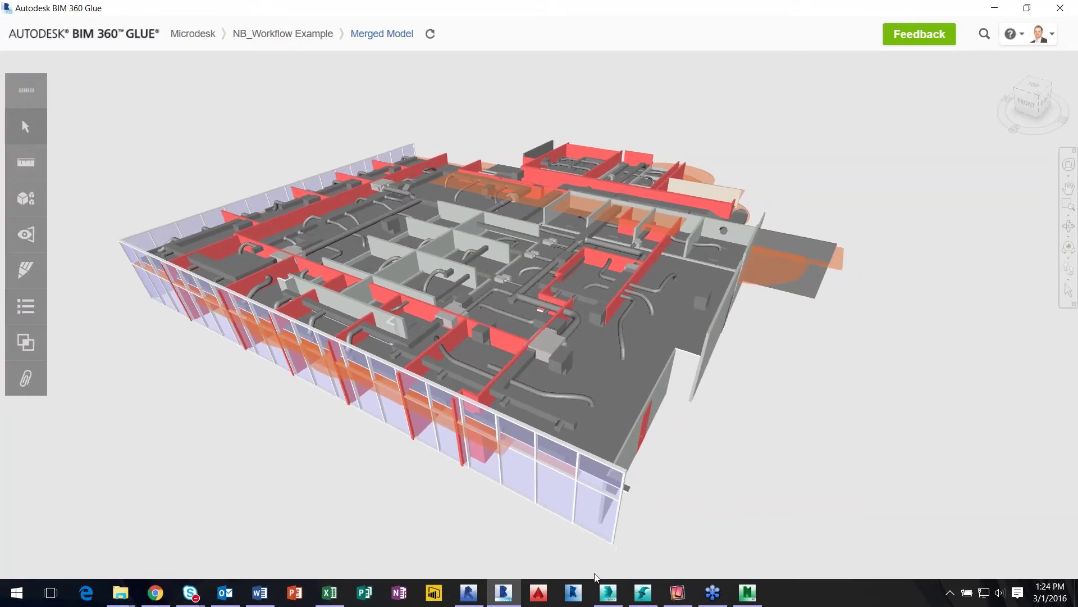
click(678, 595)
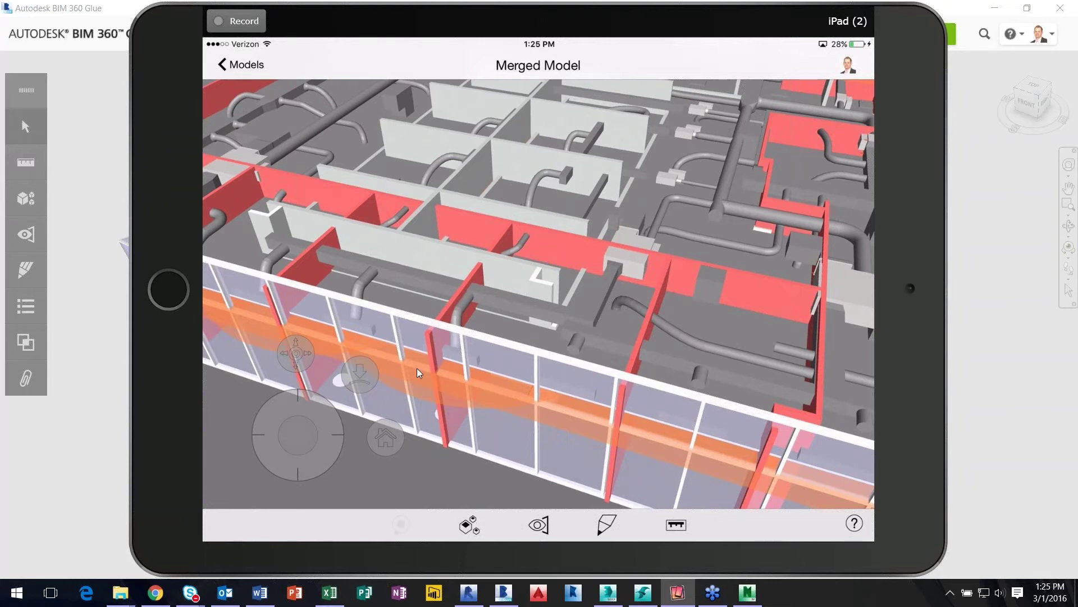
- Return to the desktop Glue viewer showing the whole Merged Model
click(104, 140)
- Measure the 10ft 2in shortest distance between two red walls and save it as a markup
scroll(465, 292, up, 5)
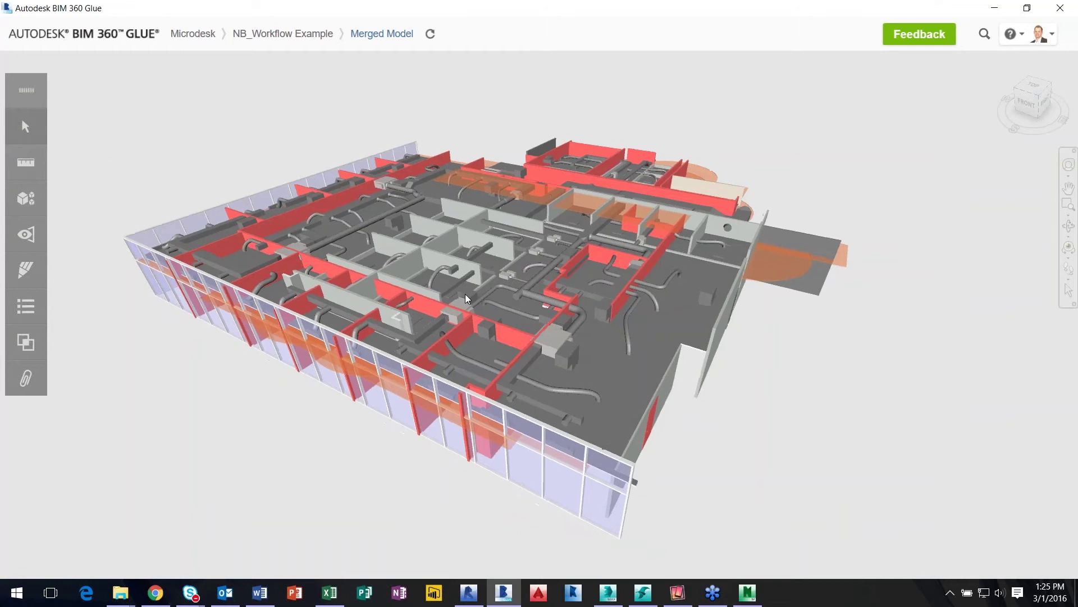
middle_drag(465, 293, 492, 276)
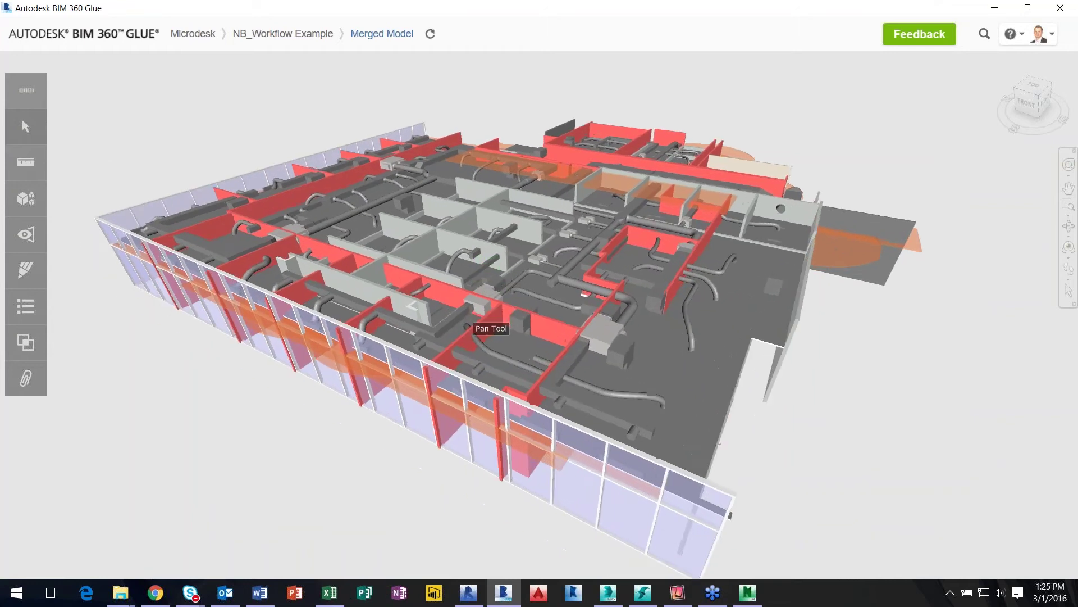
middle_drag(290, 323, 302, 312)
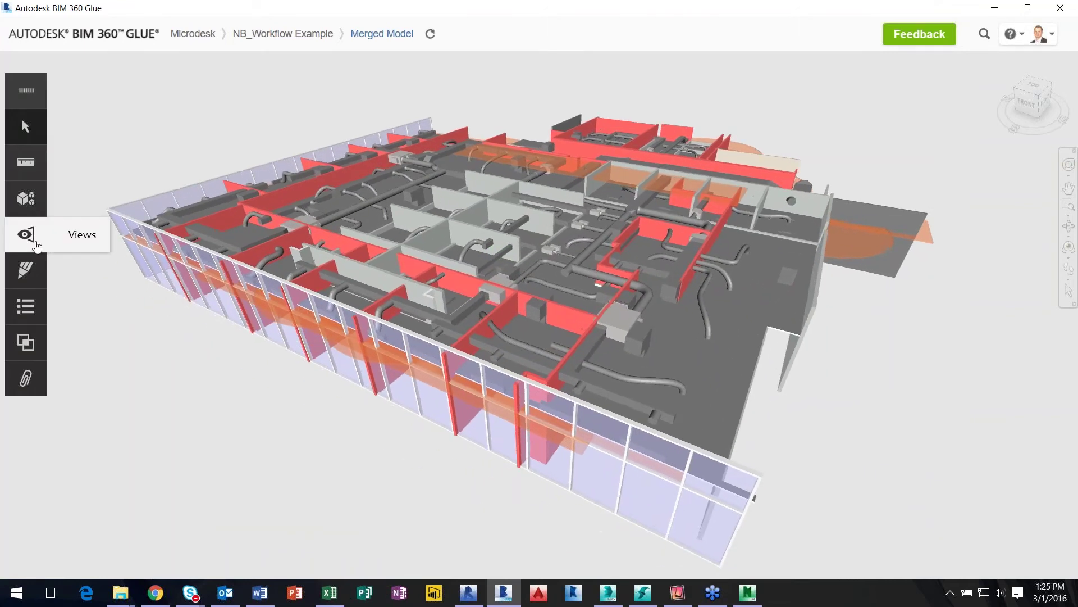
click(27, 163)
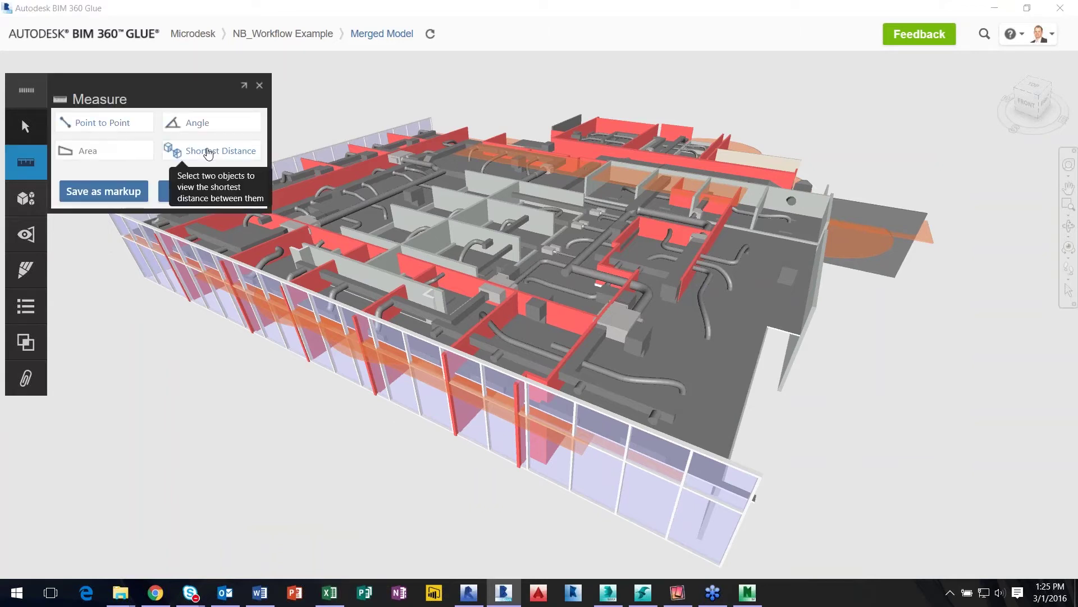
click(484, 328)
click(554, 378)
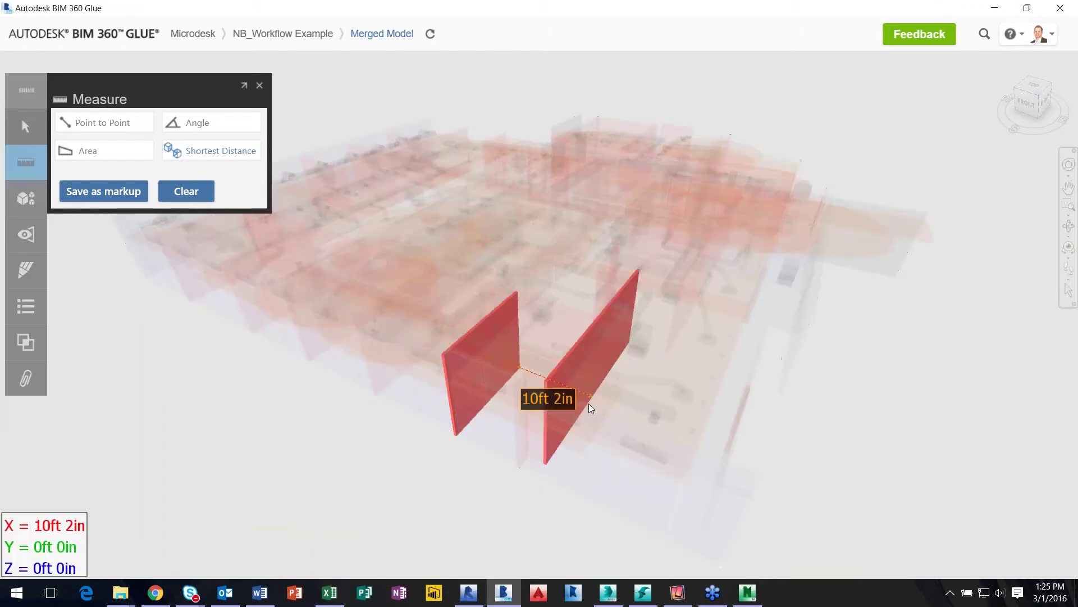
scroll(492, 380, up, 1)
scroll(568, 435, up, 2)
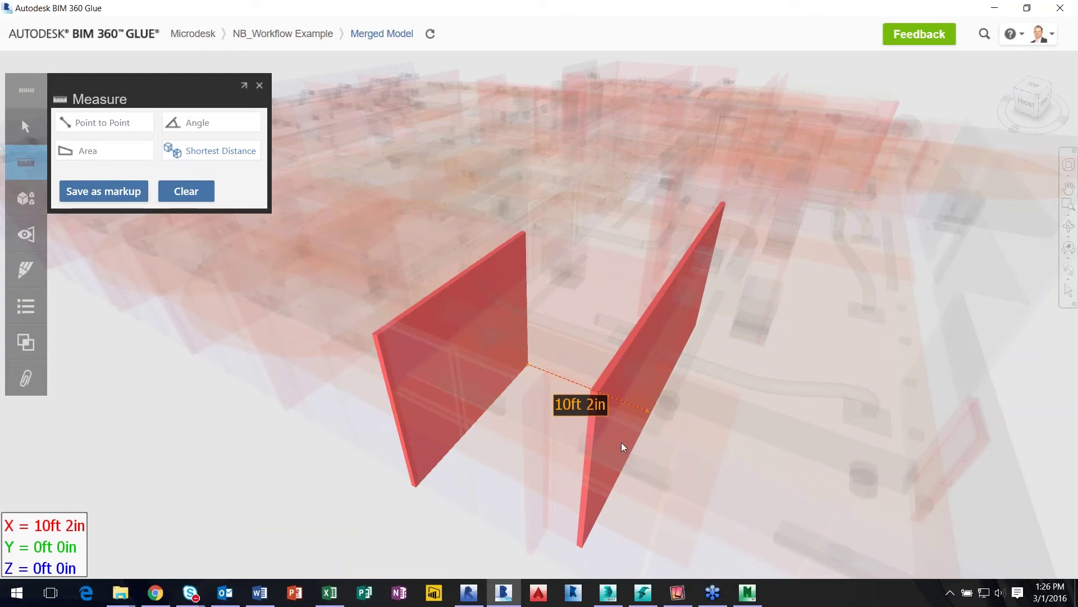
click(123, 192)
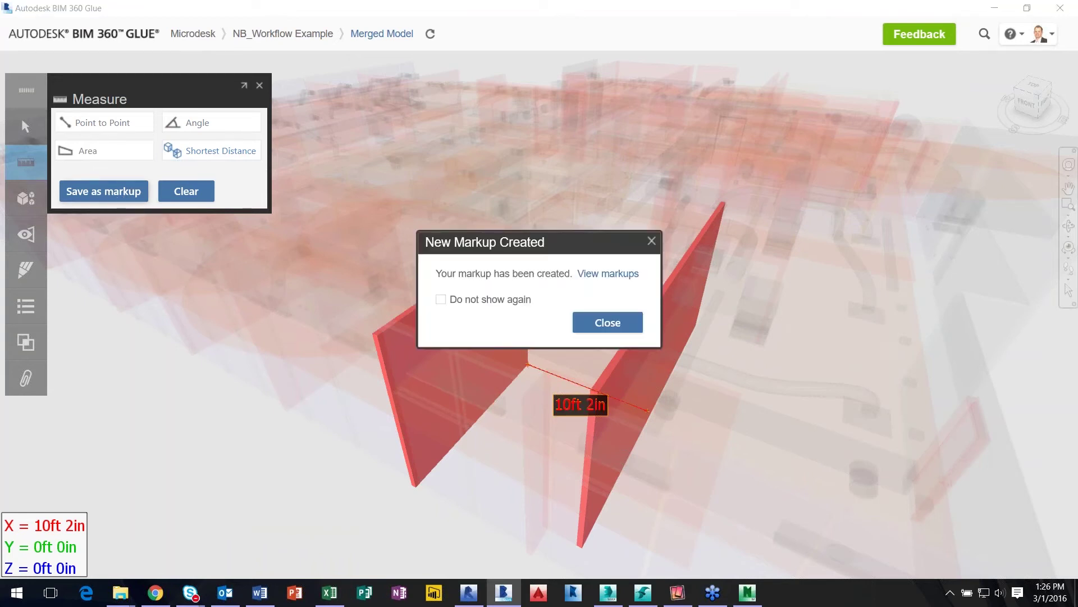
- Dismiss the Markup 7 confirmation, open it for editing, then cancel leaving its colour unchanged
click(610, 318)
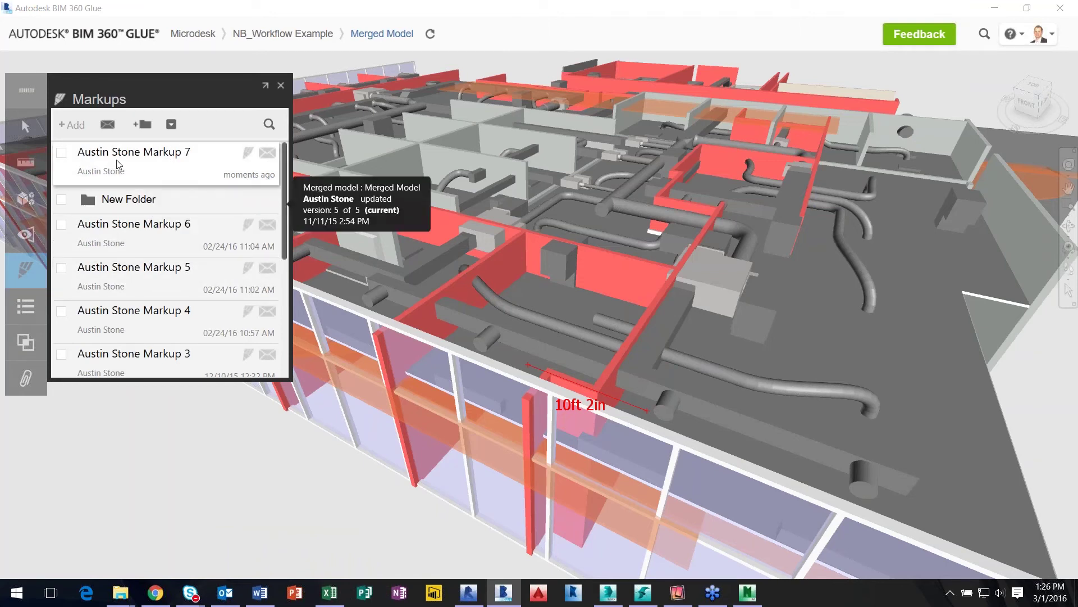
click(247, 155)
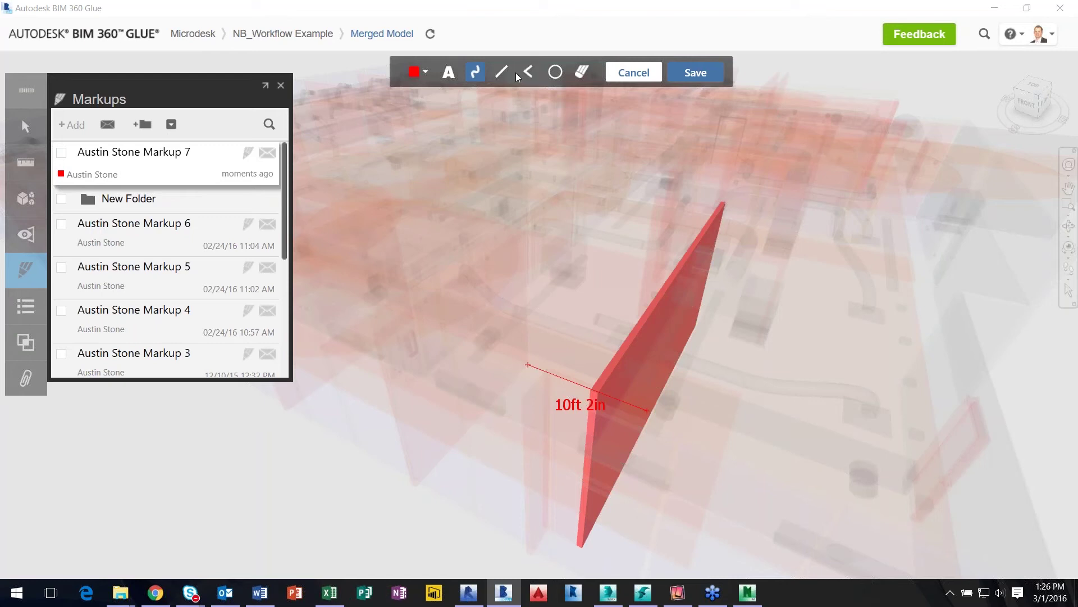
click(426, 72)
click(426, 73)
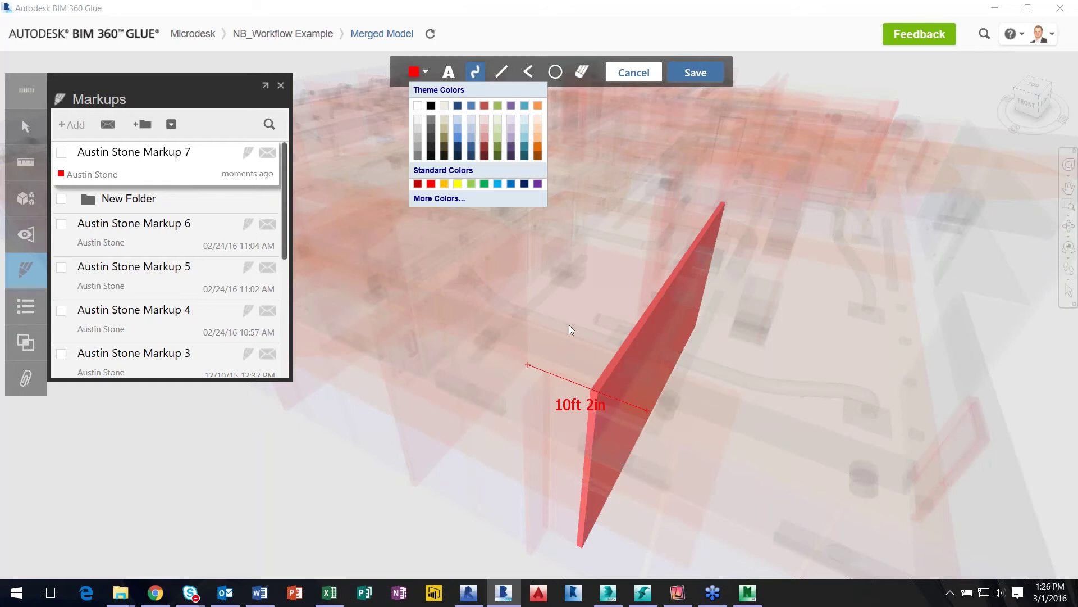
click(650, 78)
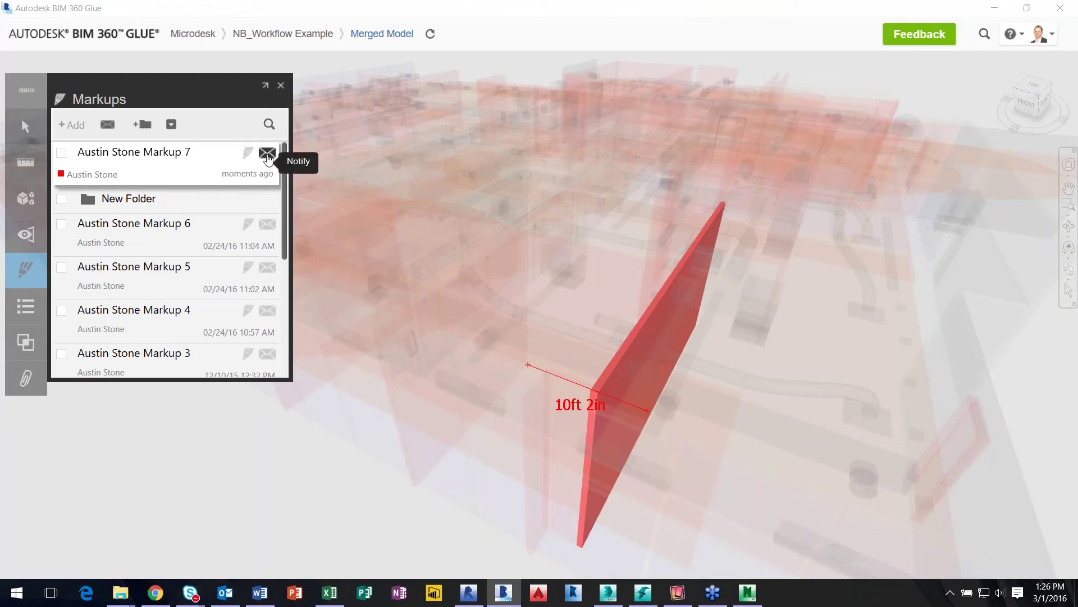
click(268, 159)
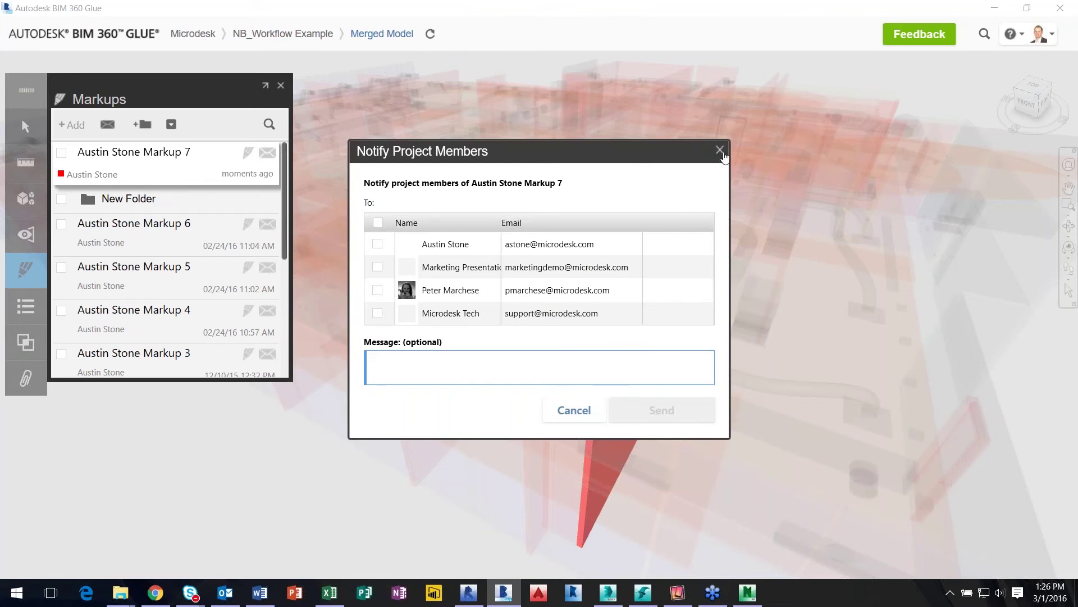
click(720, 150)
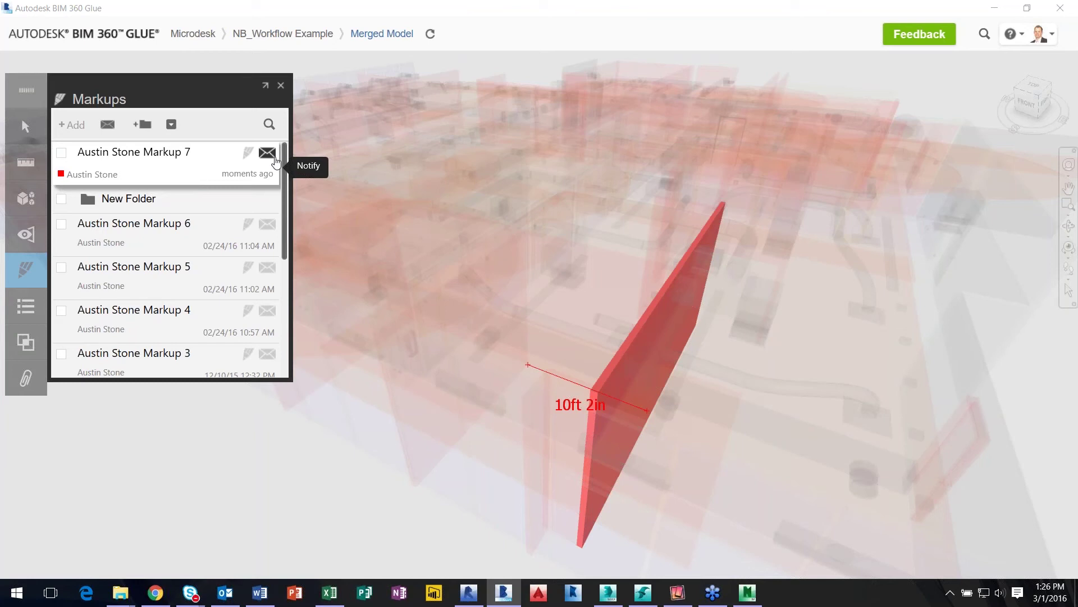
click(267, 152)
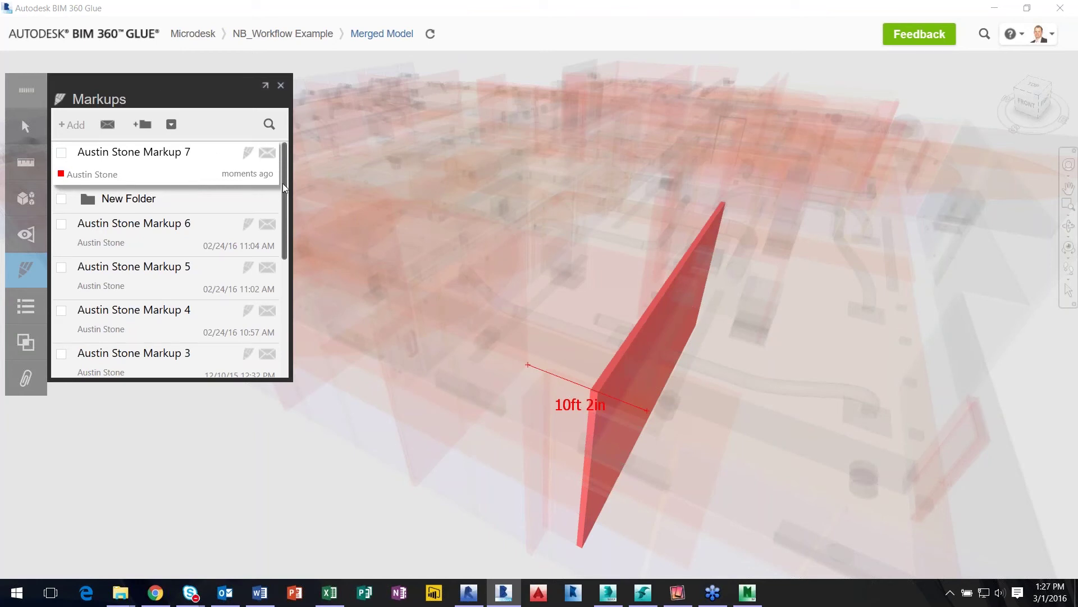
- Load Markups 6, 4 (Wrong Door note) and 3 in turn, then close the Markups list
drag(284, 208, 300, 154)
mouse_move(180, 290)
click(142, 239)
click(137, 310)
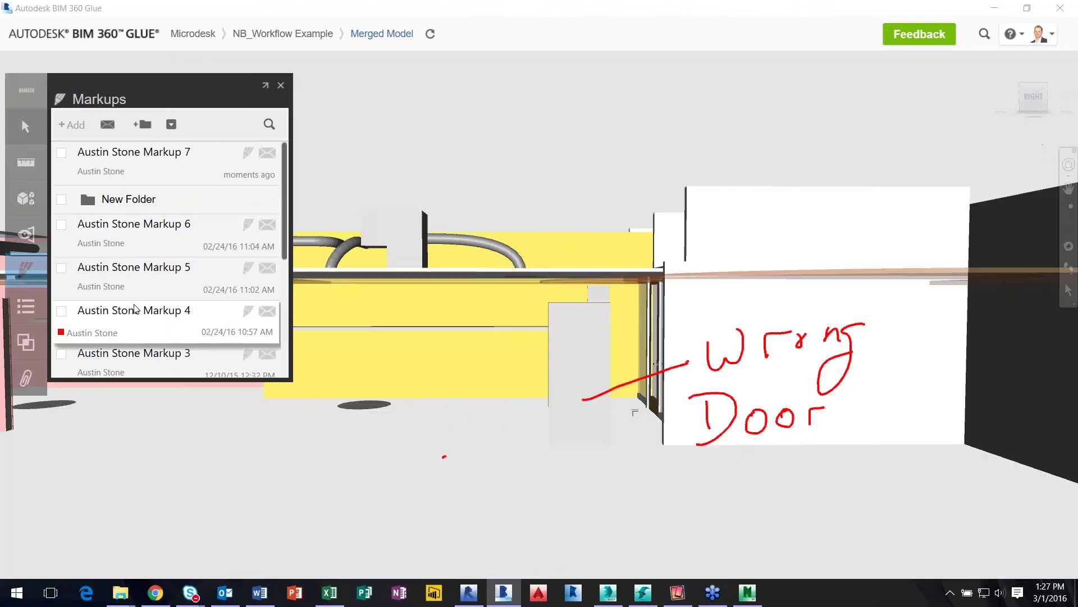
click(137, 360)
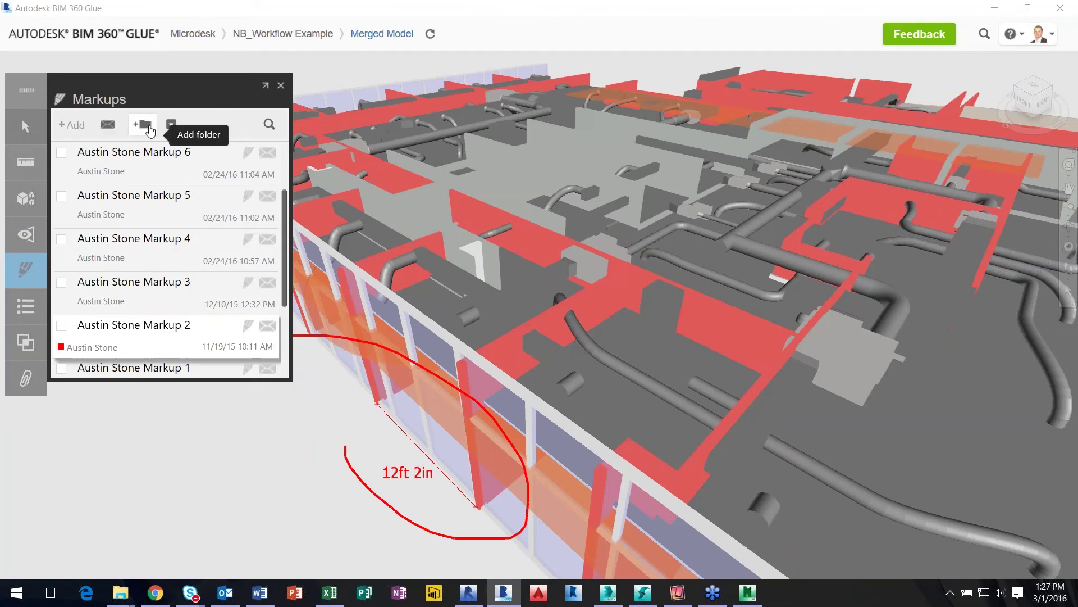
click(281, 87)
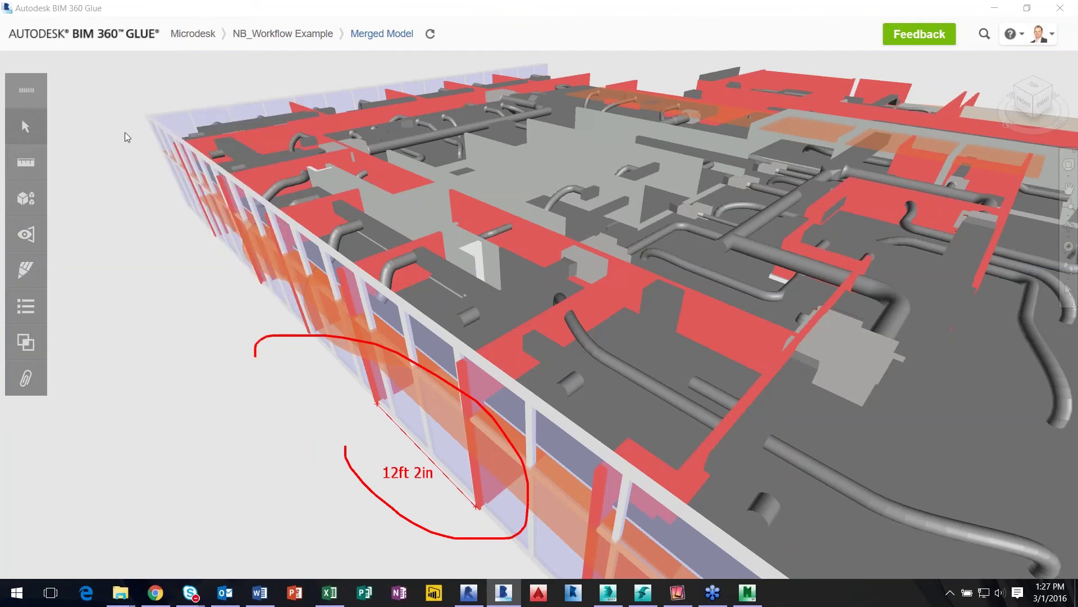
- Check My Views and Shared Views, turn on 'Nov 11 Meeting - Room 101', then minimise Glue
click(33, 236)
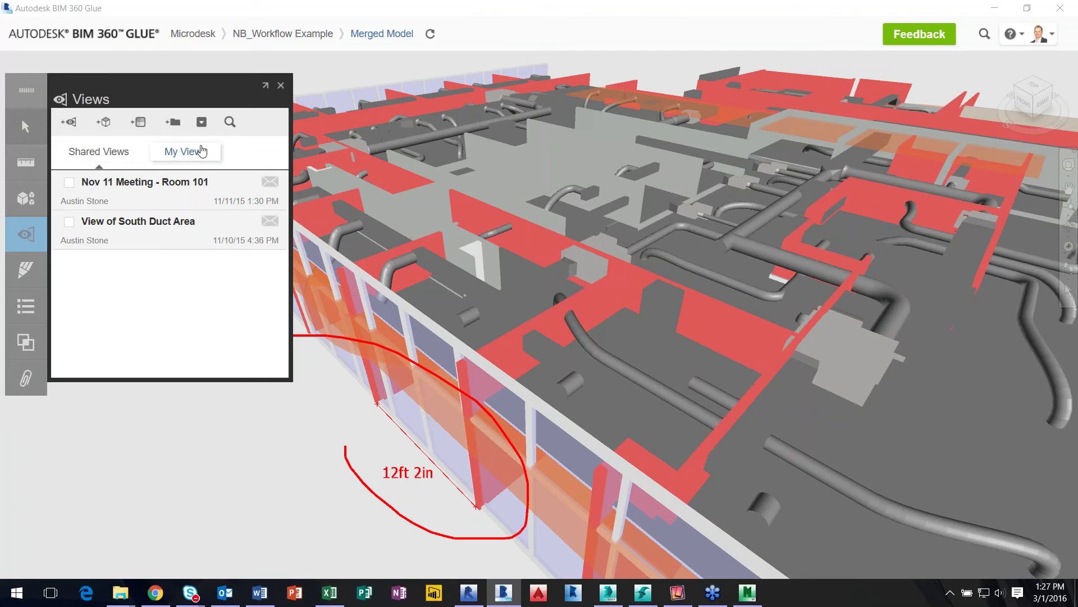
click(180, 153)
click(113, 154)
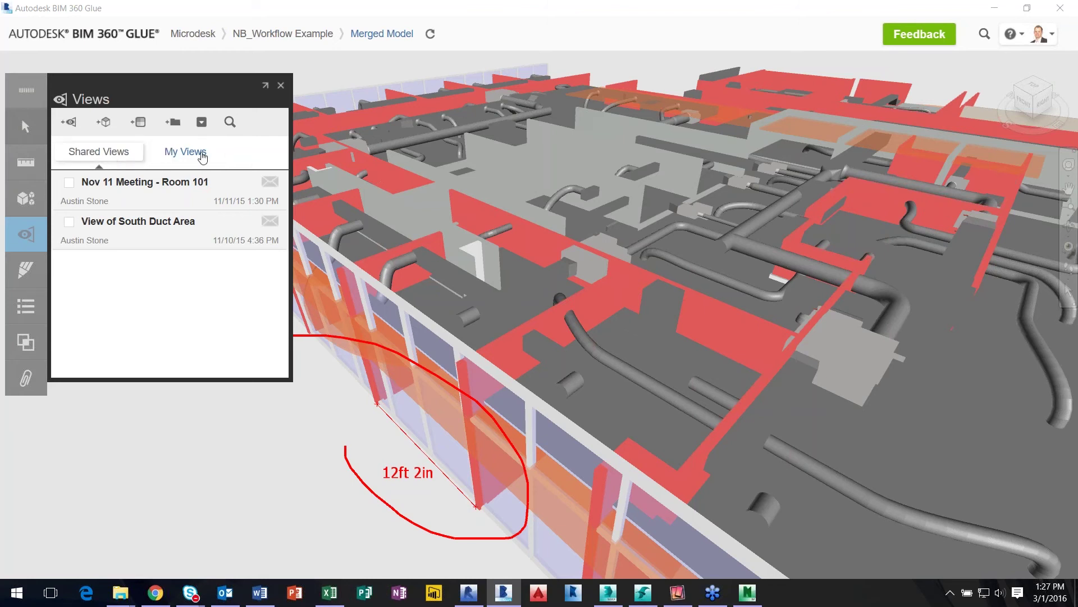
click(69, 183)
click(281, 85)
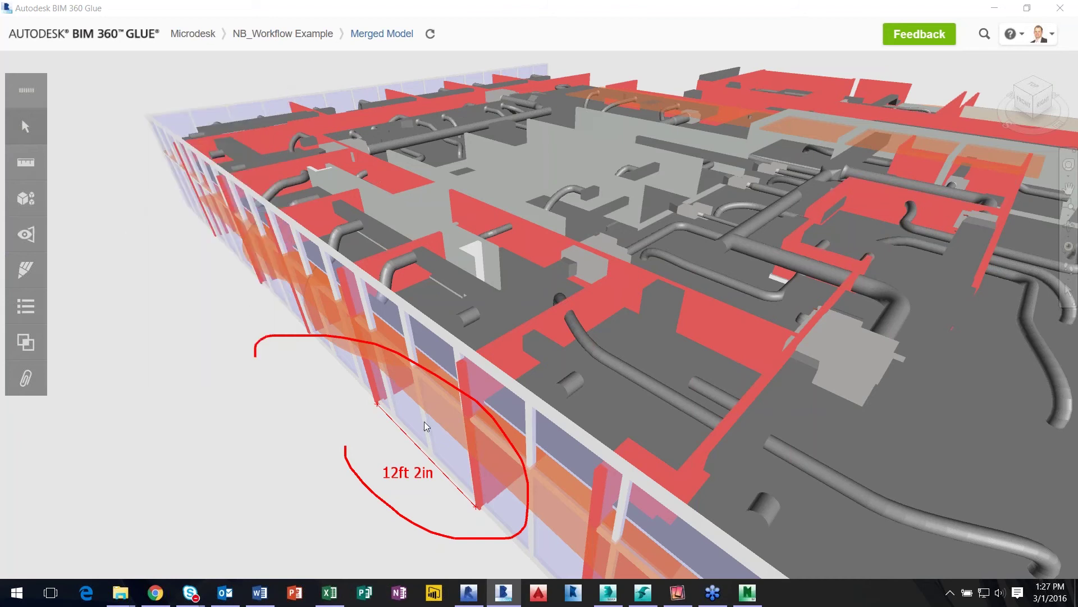
click(505, 595)
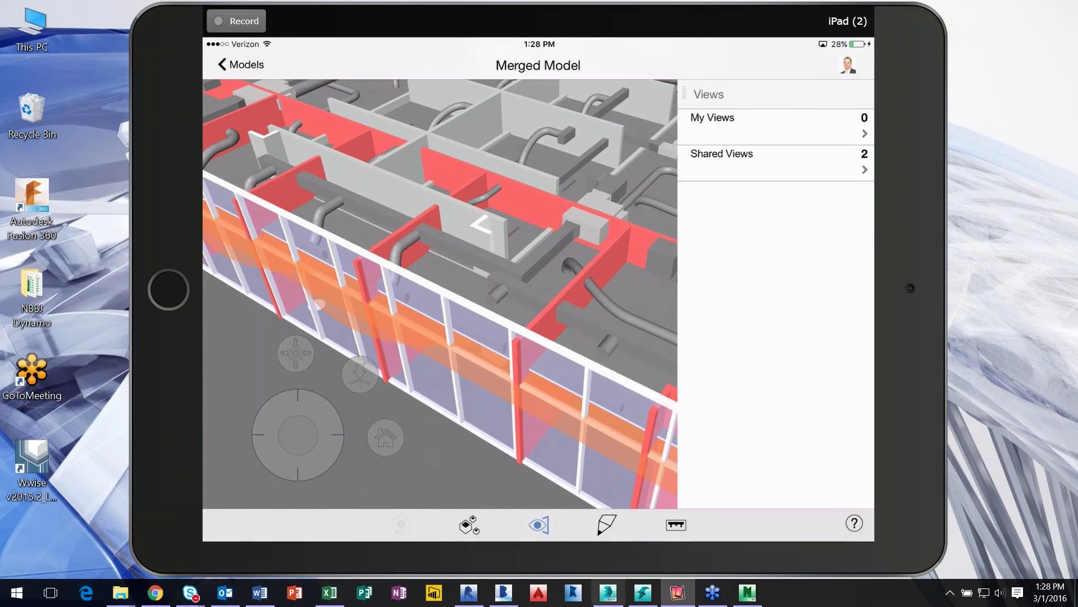
- Bring the desktop Glue viewer with the Merged Model back to the front
click(503, 593)
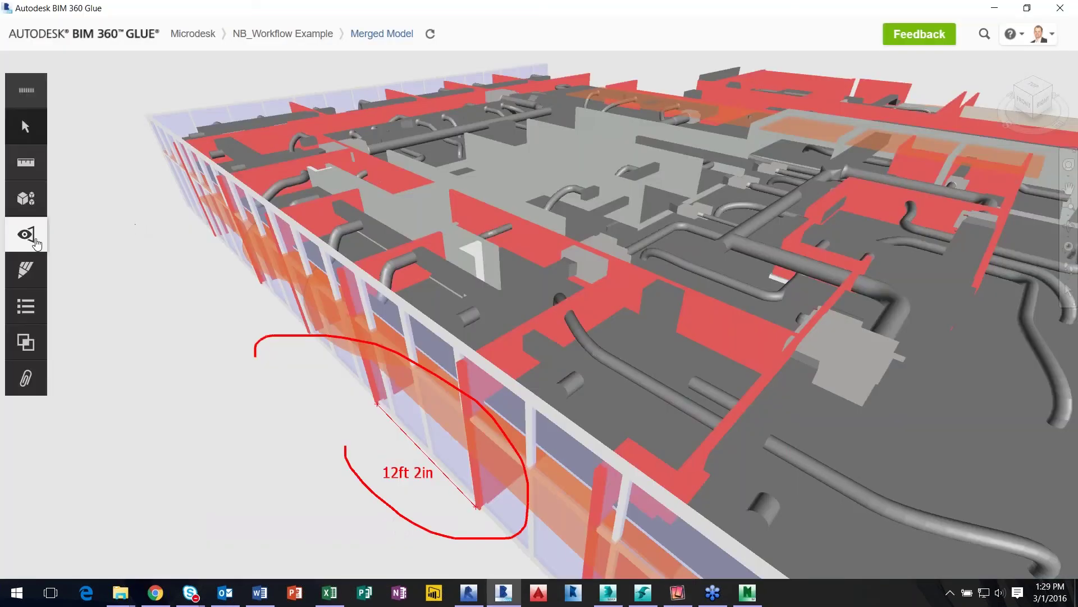
- Check the desktop saved views, then list the iPad's 2 Shared Views: Nov 11 Meeting - Room 101 and View of South Duct Area
click(26, 234)
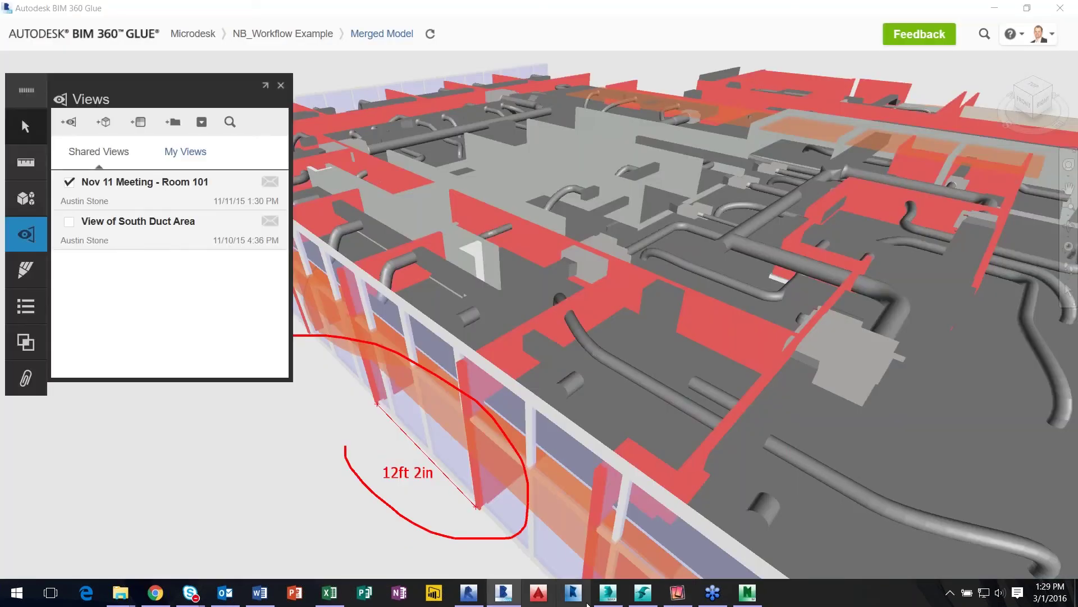
click(677, 592)
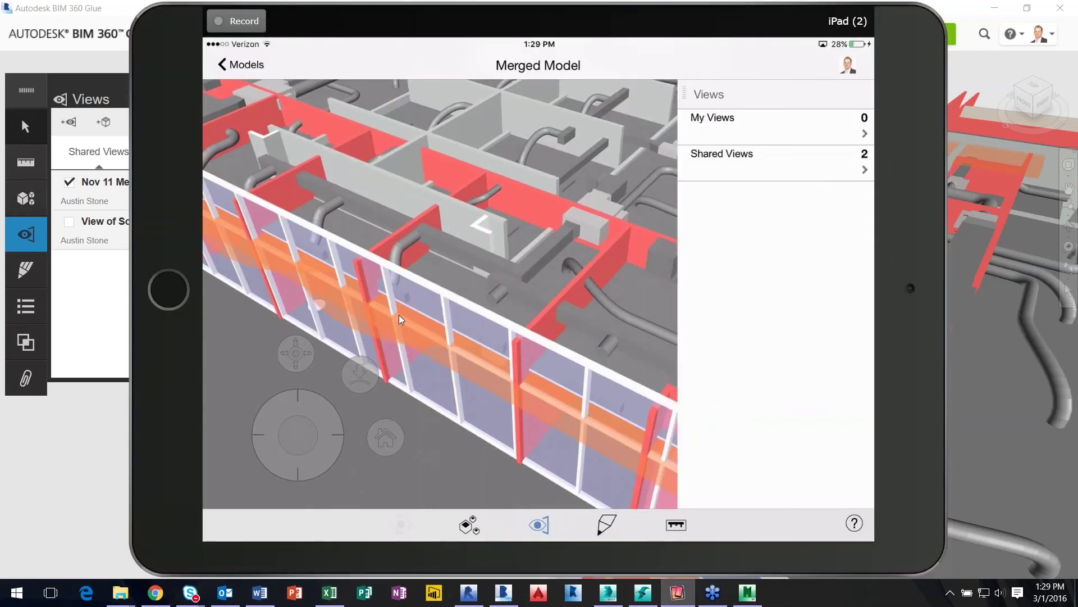